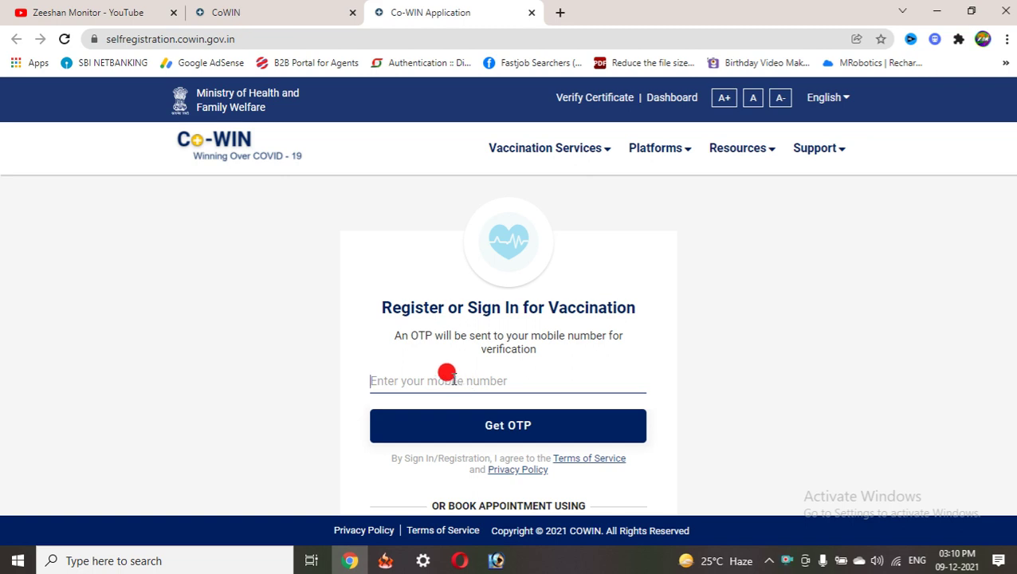
Sign in to CoWIN by requesting an OTP and verifying the code received on the phone.
{"action": "left_click", "coordinate": [476, 422]}
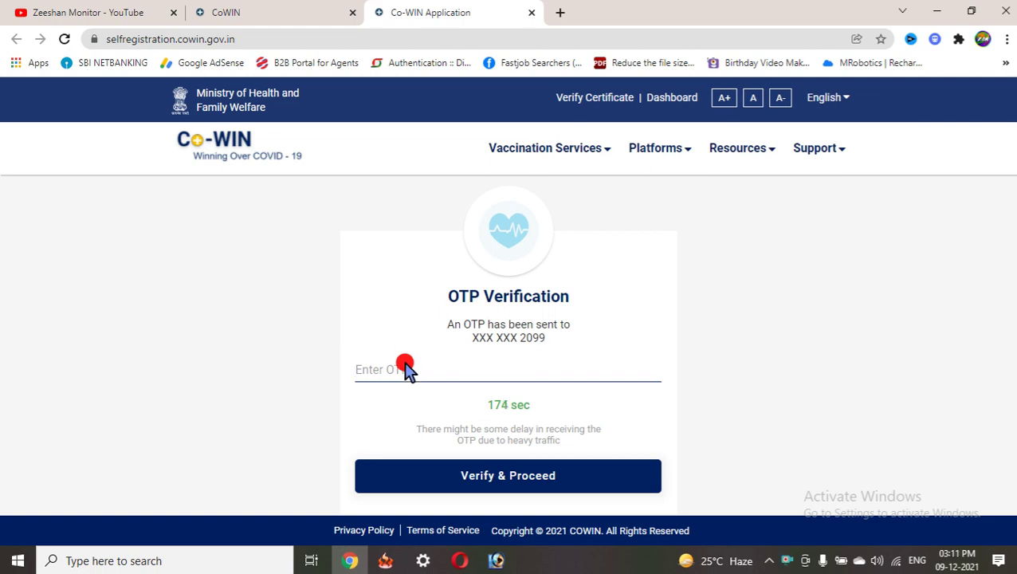
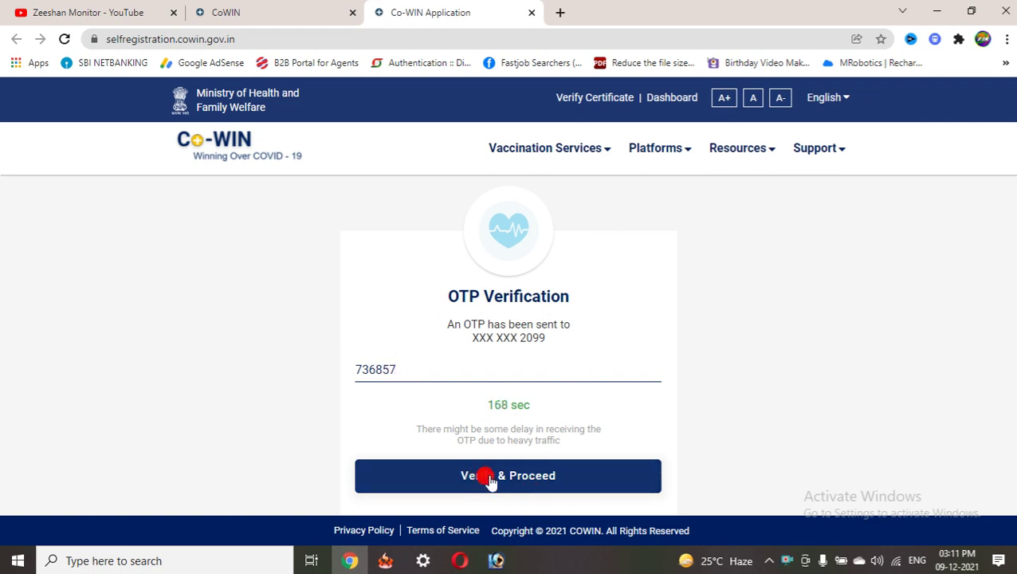
{"action": "left_click", "coordinate": [510, 476]}
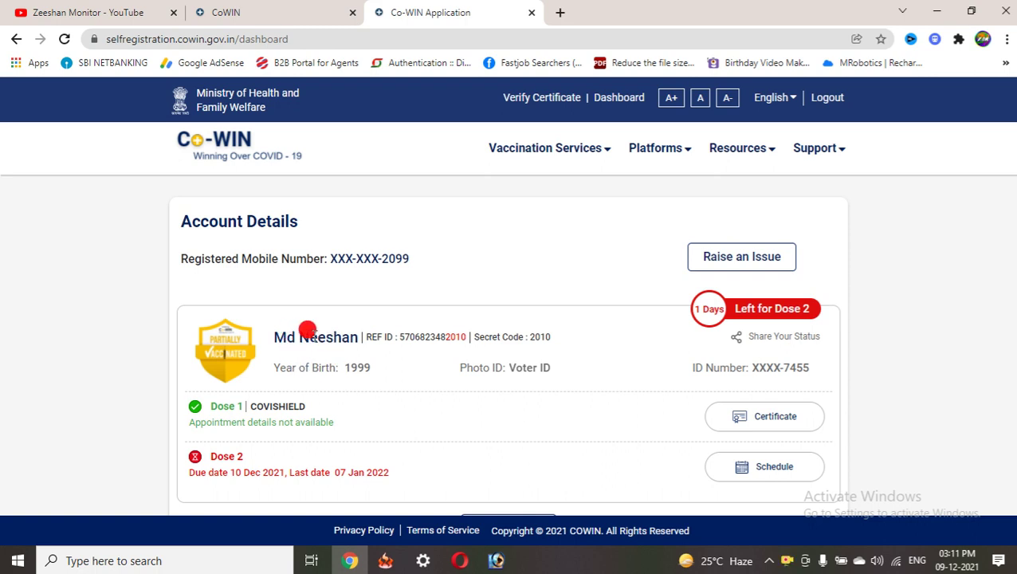
{"action": "left_click_drag", "start_coordinate": [308, 335], "coordinate": [299, 336]}
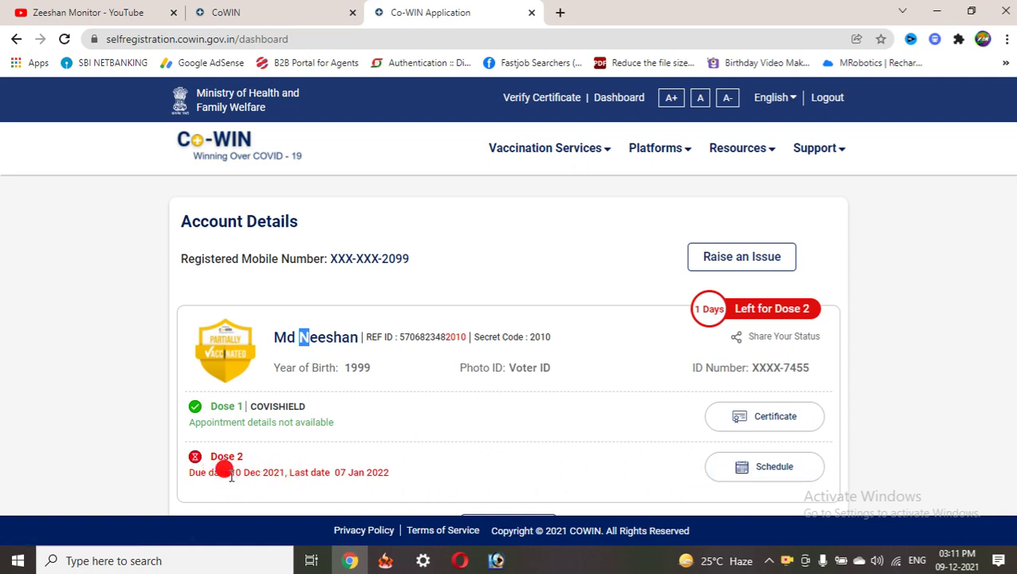
{"action": "left_click_drag", "start_coordinate": [231, 475], "coordinate": [254, 476]}
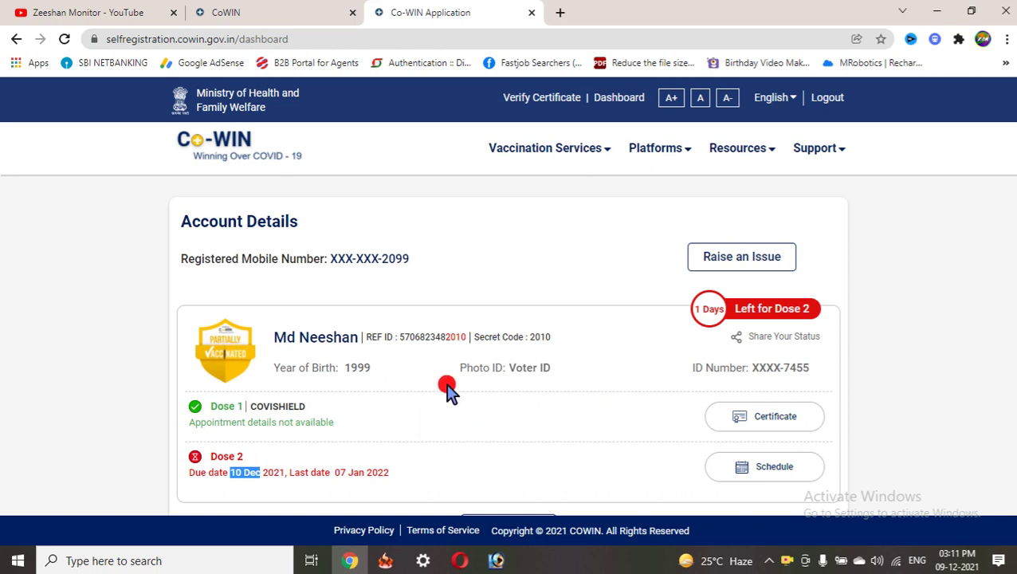
Download the vaccination certificate as certificate (6).pdf, open it, and return to the CoWIN tab.
{"action": "left_click", "coordinate": [768, 420]}
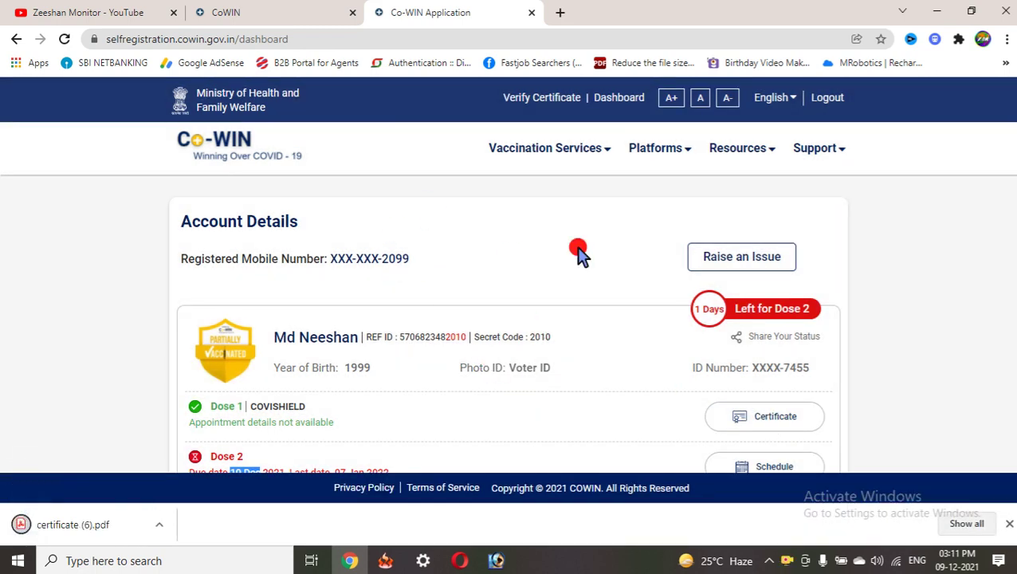
{"action": "left_click", "coordinate": [89, 524]}
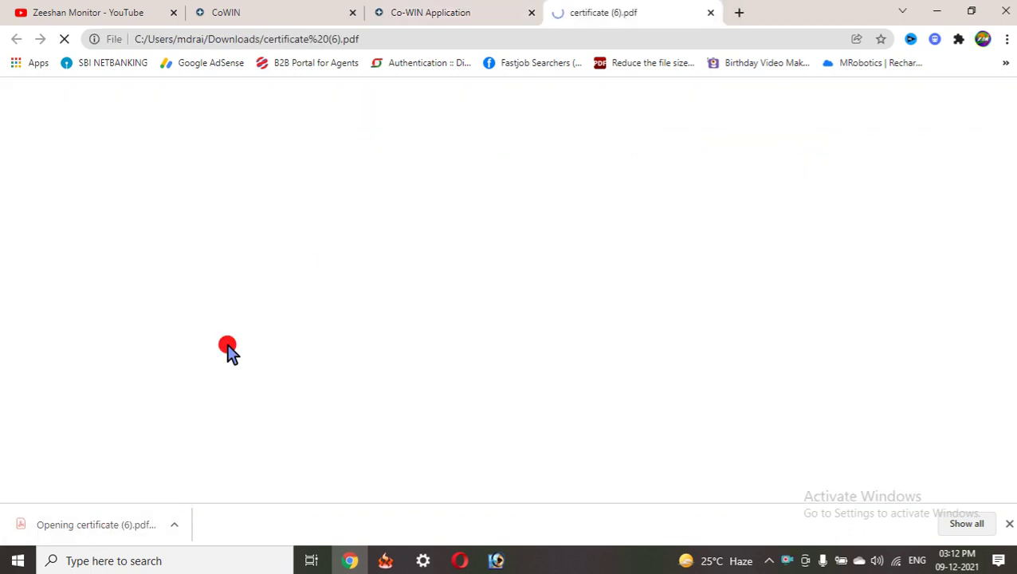
{"action": "left_click", "coordinate": [452, 11]}
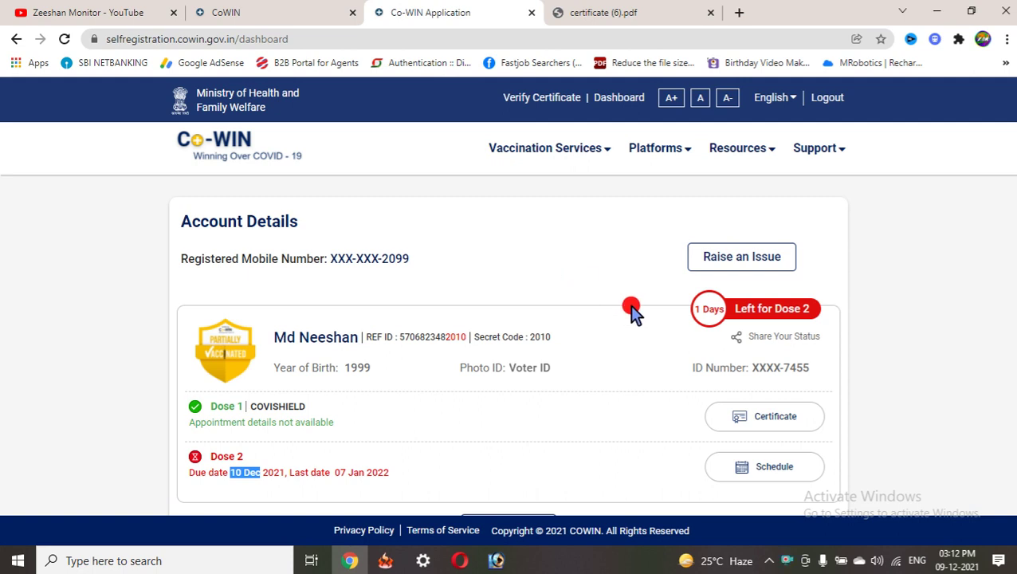
Open Raise an Issue and browse the correction options for name, age, gender and photo ID.
{"action": "left_click", "coordinate": [740, 258]}
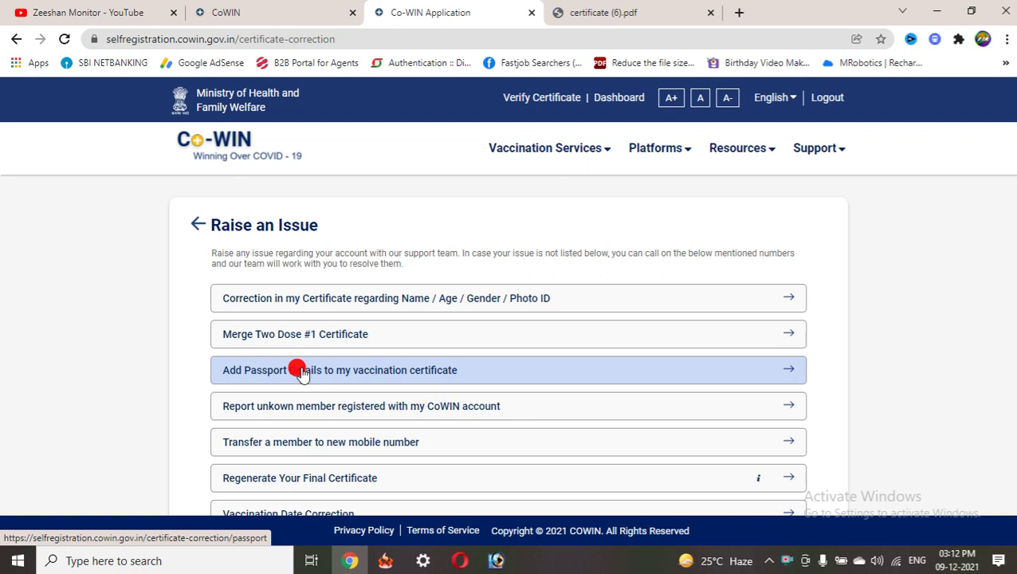
{"action": "scroll", "coordinate": [331, 373], "scroll_direction": "down", "scroll_amount": 1}
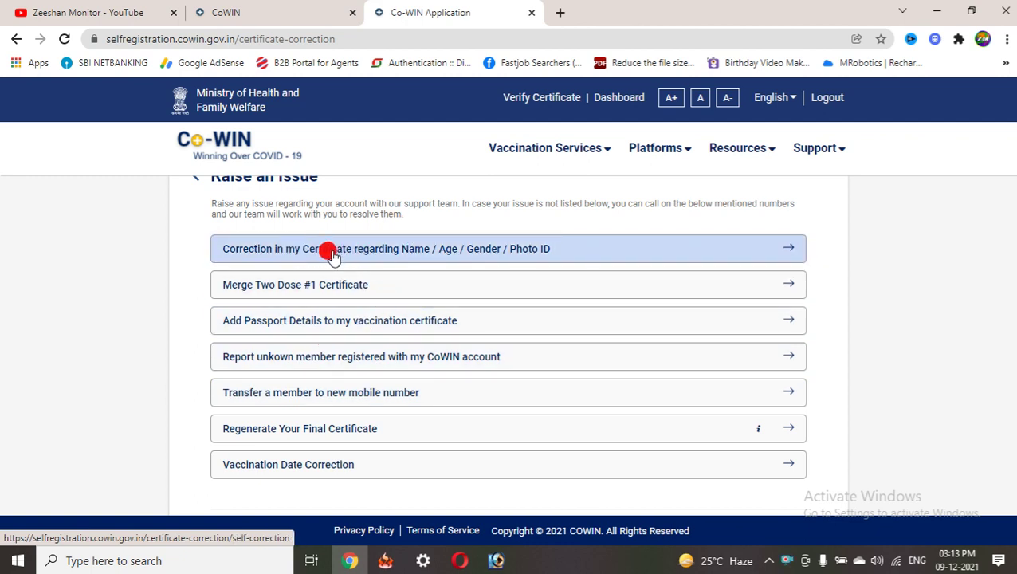
Start a Correction in my Certificate request and try the Select a Member list.
{"action": "left_click", "coordinate": [291, 251]}
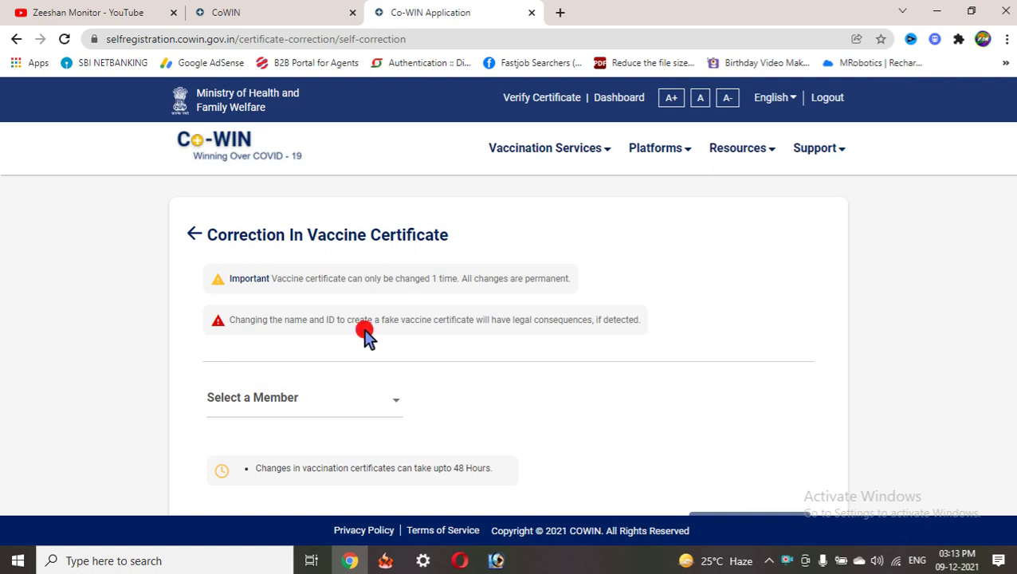
{"action": "left_click", "coordinate": [334, 381]}
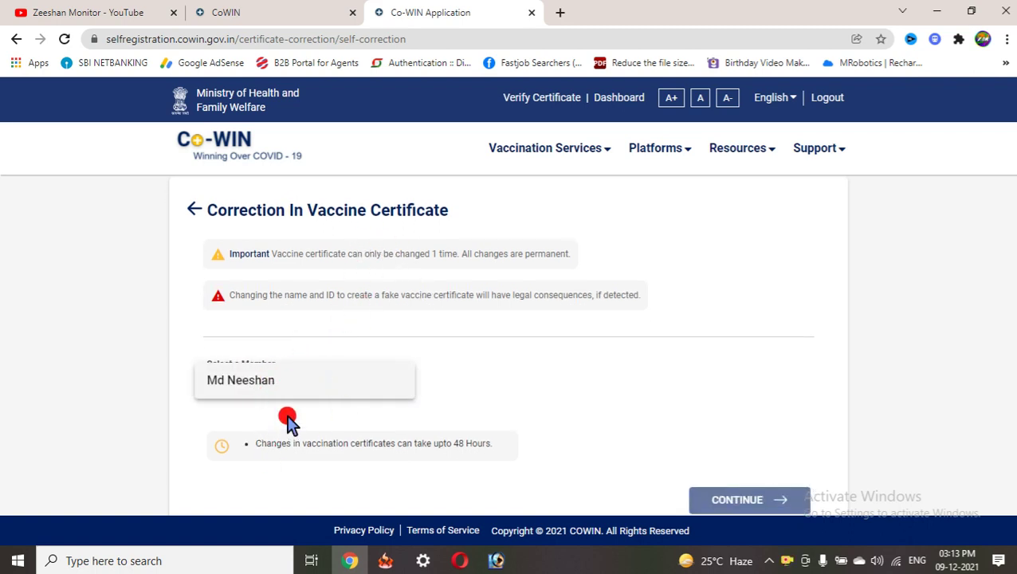
{"action": "left_click", "coordinate": [286, 418]}
{"action": "left_click", "coordinate": [279, 380]}
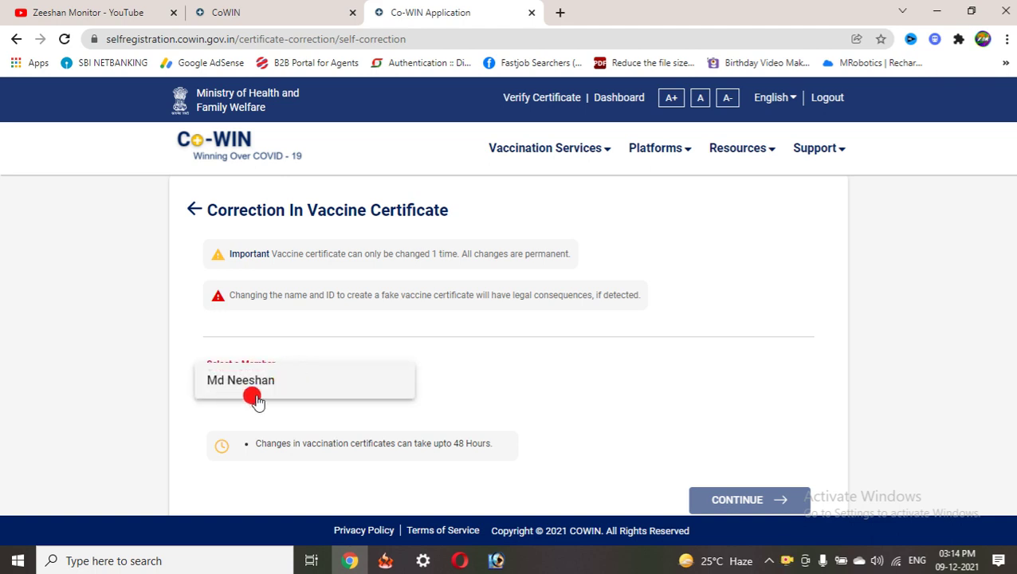
{"action": "left_click", "coordinate": [267, 395]}
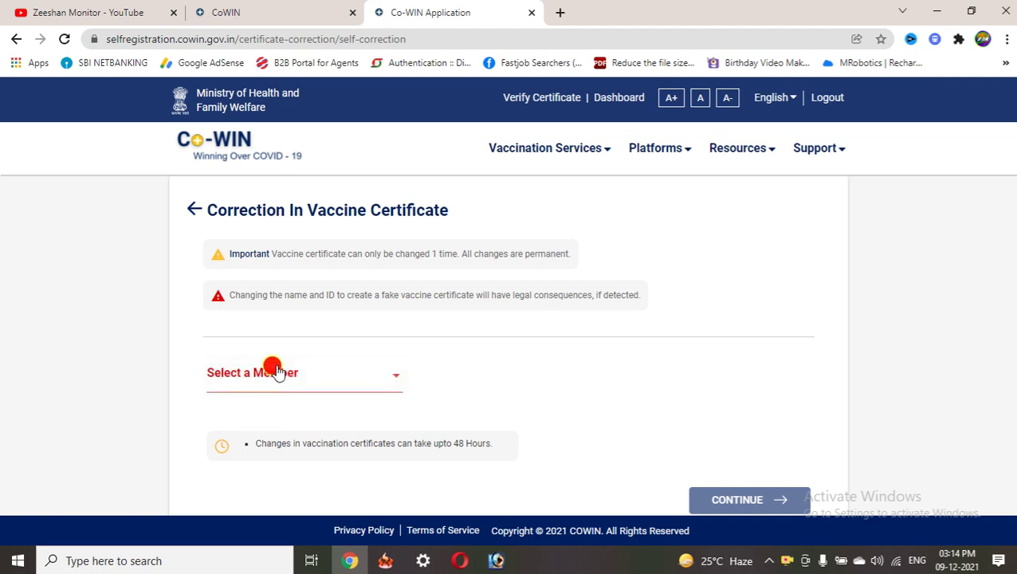
{"action": "left_click", "coordinate": [275, 371]}
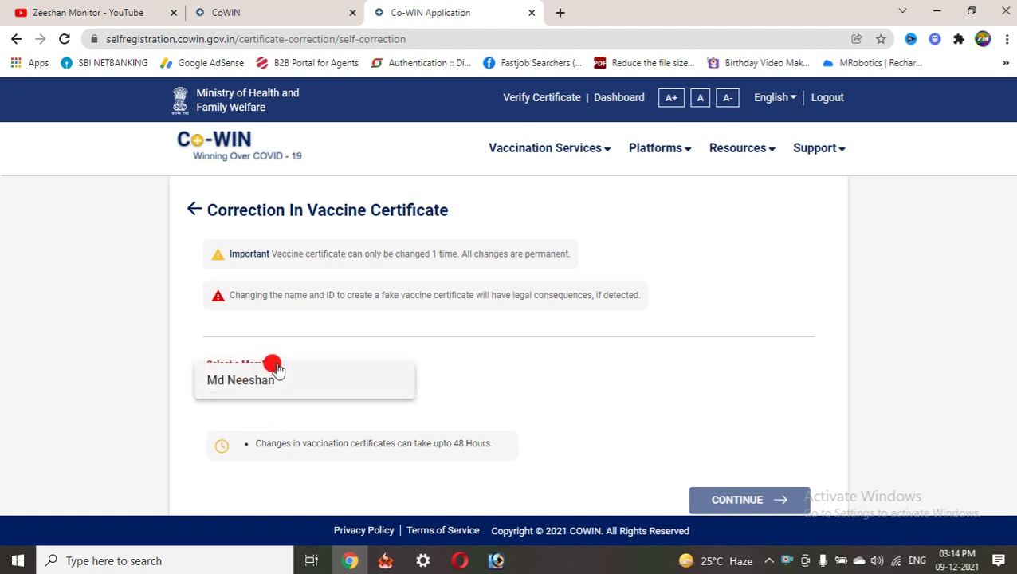
{"action": "left_click", "coordinate": [297, 255]}
Highlight the notice that certificate changes are one-time and permanent.
{"action": "left_click_drag", "start_coordinate": [304, 254], "coordinate": [400, 255]}
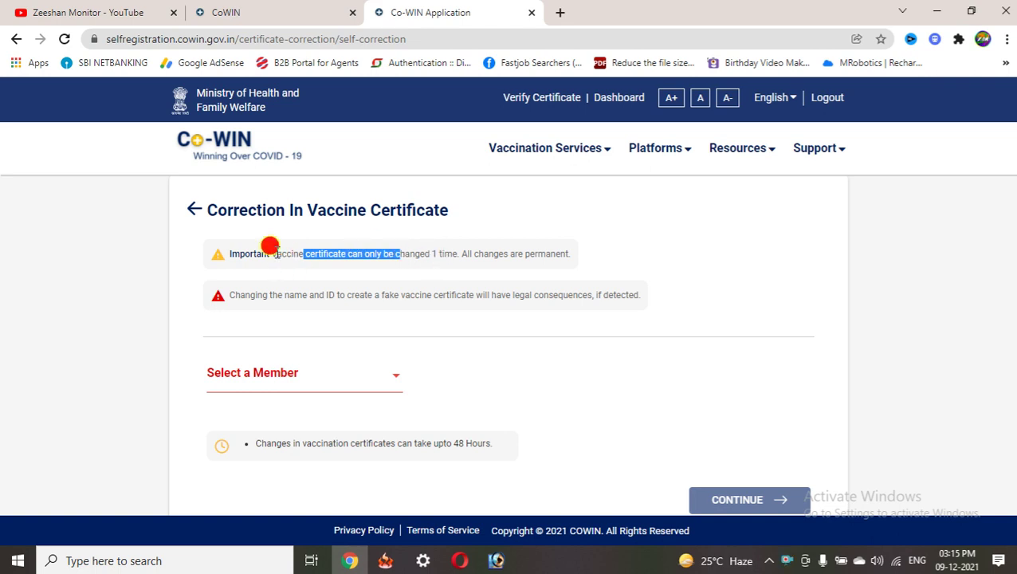
{"action": "left_click_drag", "start_coordinate": [274, 253], "coordinate": [573, 255]}
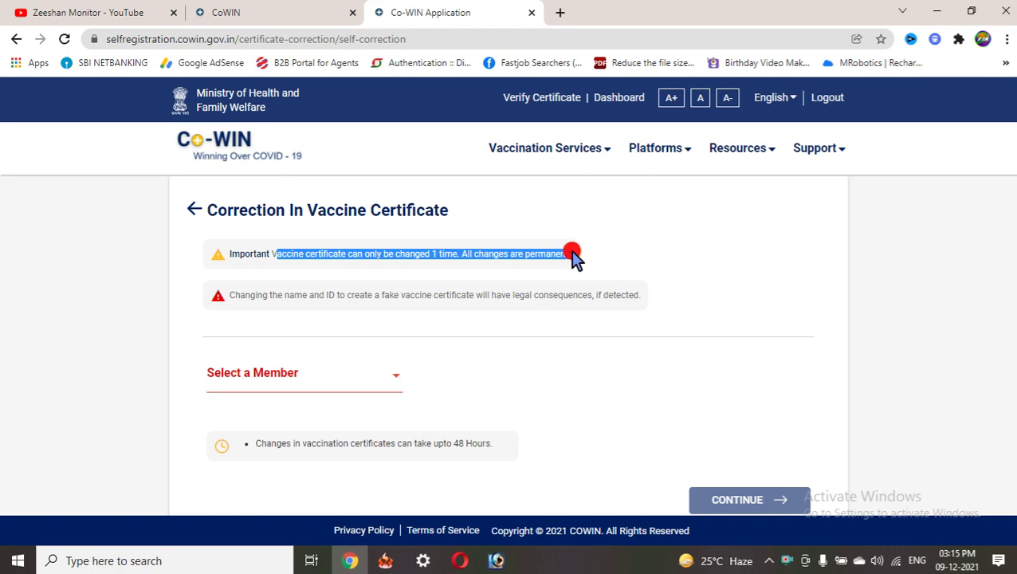
{"action": "left_click", "coordinate": [473, 253]}
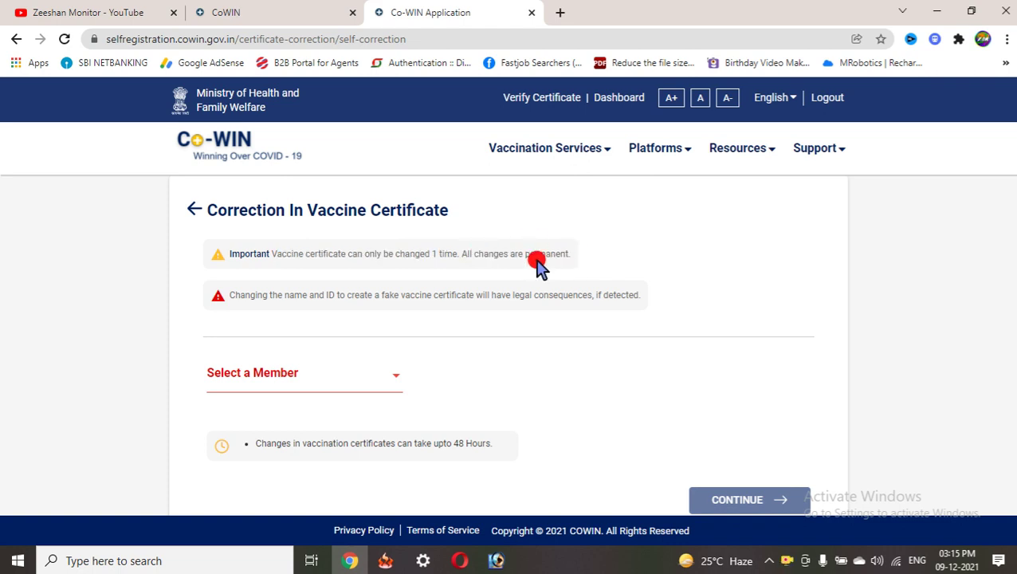
{"action": "left_click_drag", "start_coordinate": [466, 253], "coordinate": [515, 251]}
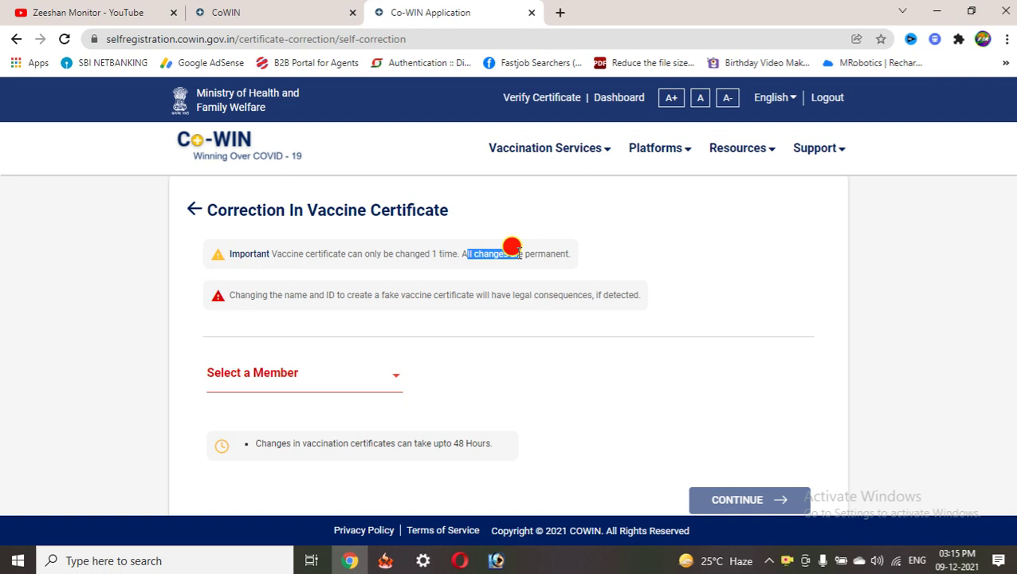
Choose the registered member, showing birth year 1999, gender Male and Voter ID photo ID.
{"action": "scroll", "coordinate": [336, 306], "scroll_direction": "down", "scroll_amount": 1}
{"action": "left_click", "coordinate": [285, 331]}
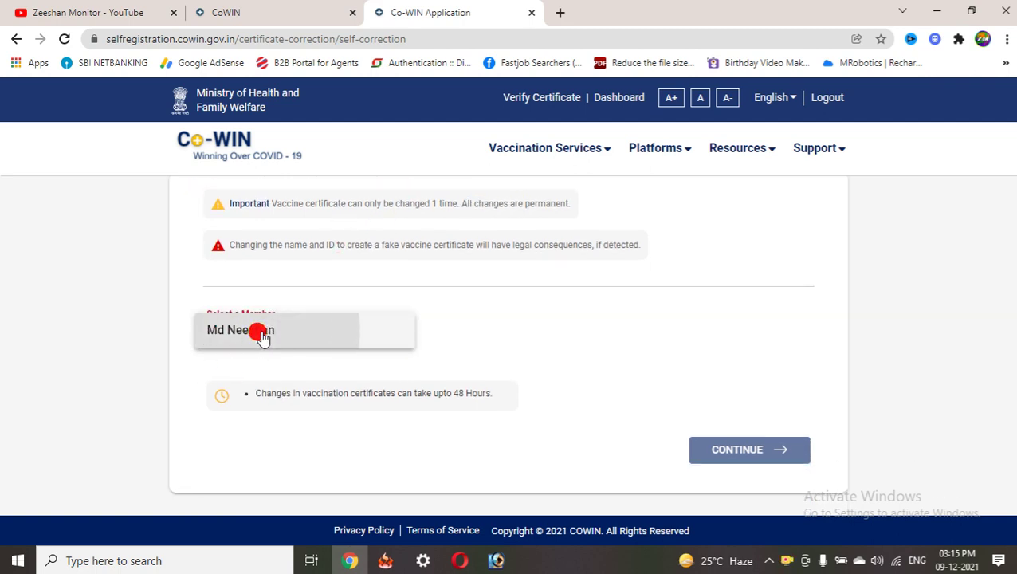
{"action": "left_click", "coordinate": [263, 334]}
{"action": "scroll", "coordinate": [263, 334], "scroll_direction": "down", "scroll_amount": 3}
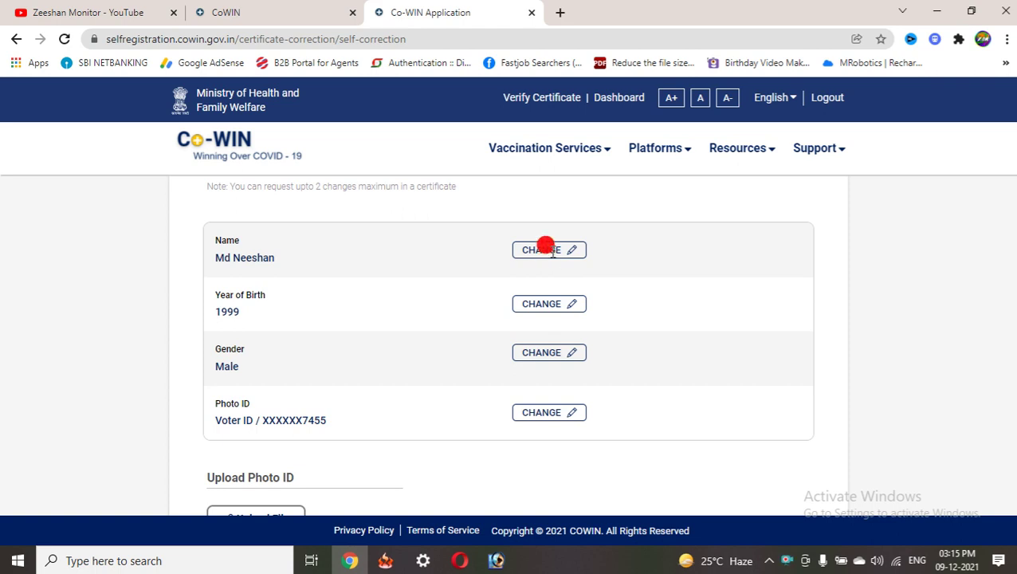
Enter the member's corrected full name in the Name correction field.
{"action": "left_click", "coordinate": [549, 250]}
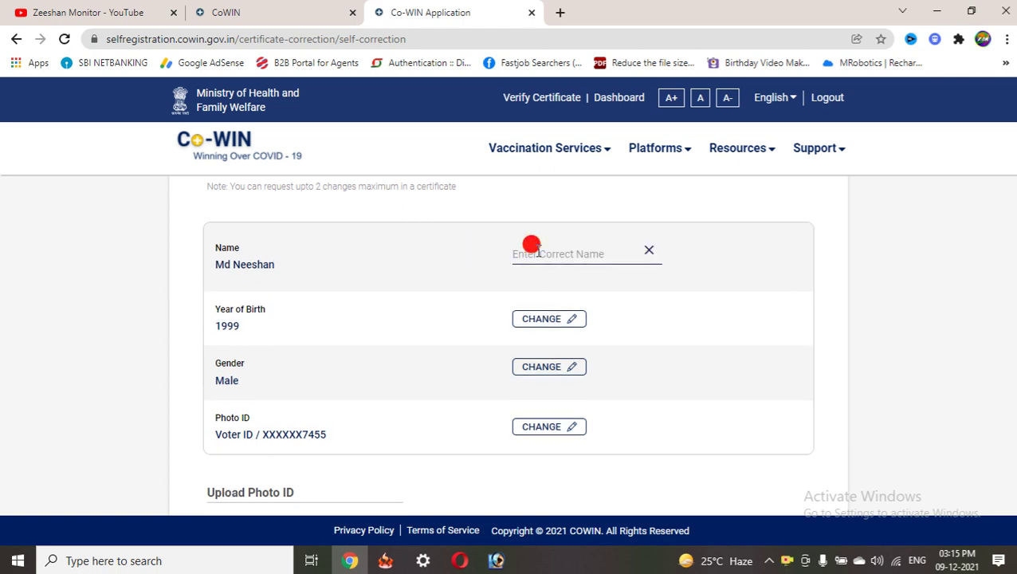
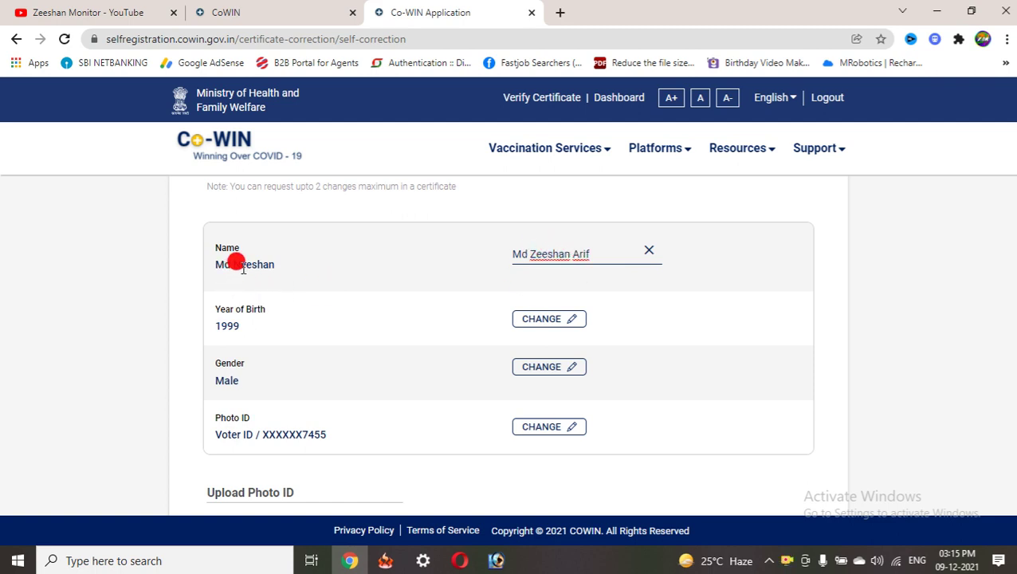
{"action": "left_click", "coordinate": [497, 267]}
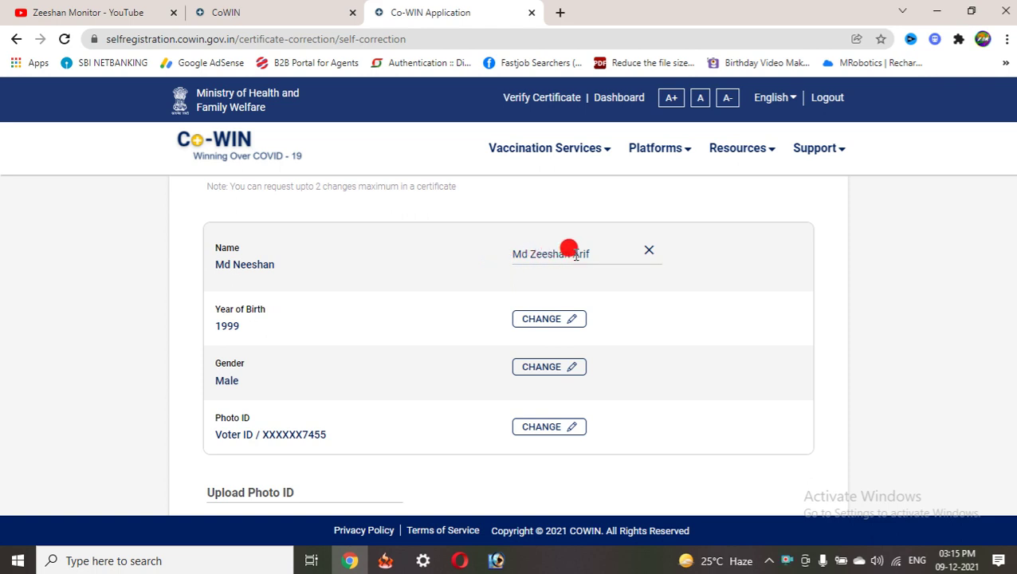
{"action": "scroll", "coordinate": [581, 270], "scroll_direction": "down", "scroll_amount": 1}
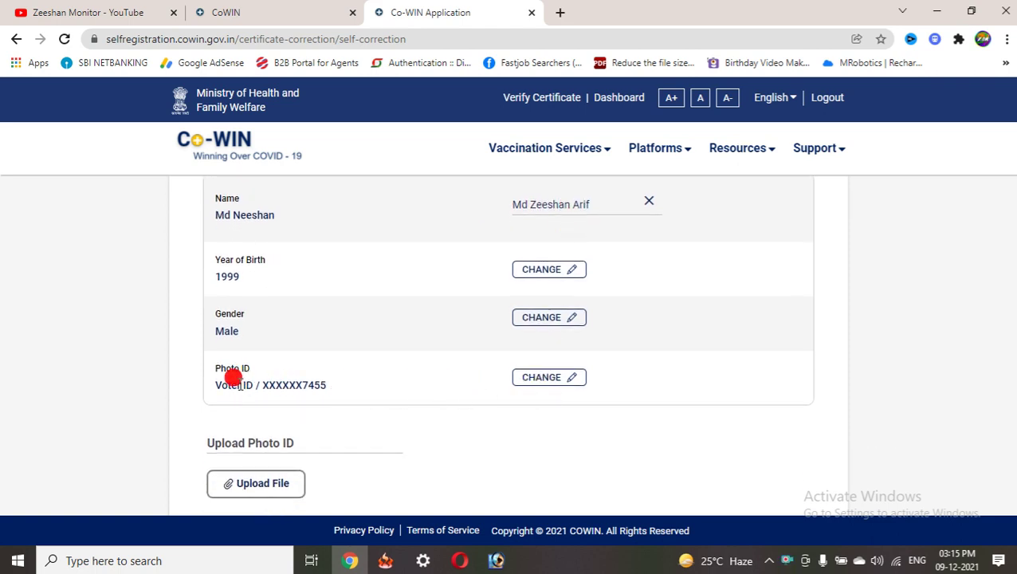
Highlight the Voter ID photo ID value and the newly entered name to check them.
{"action": "left_click_drag", "start_coordinate": [222, 383], "coordinate": [308, 382]}
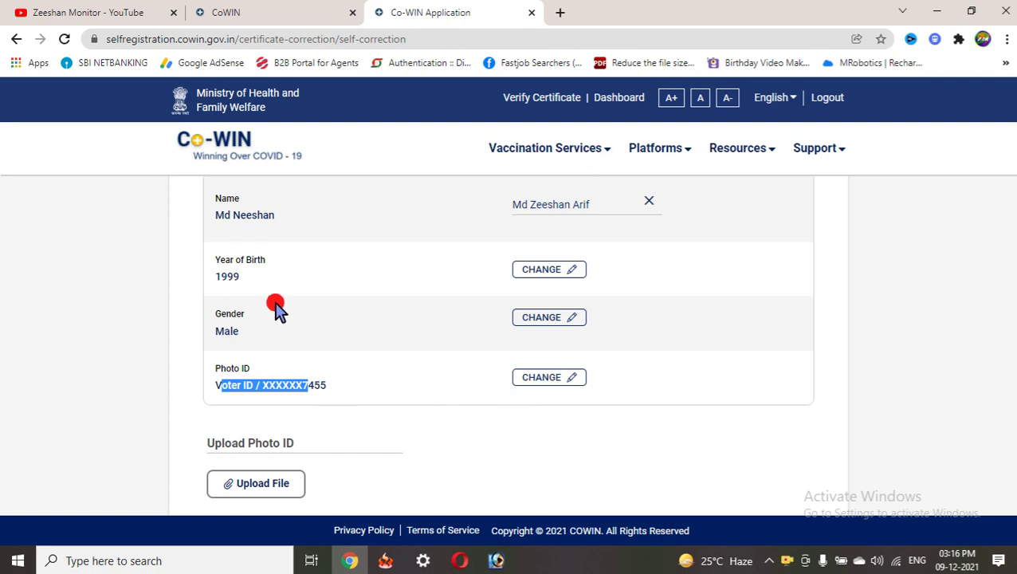
{"action": "left_click", "coordinate": [214, 375]}
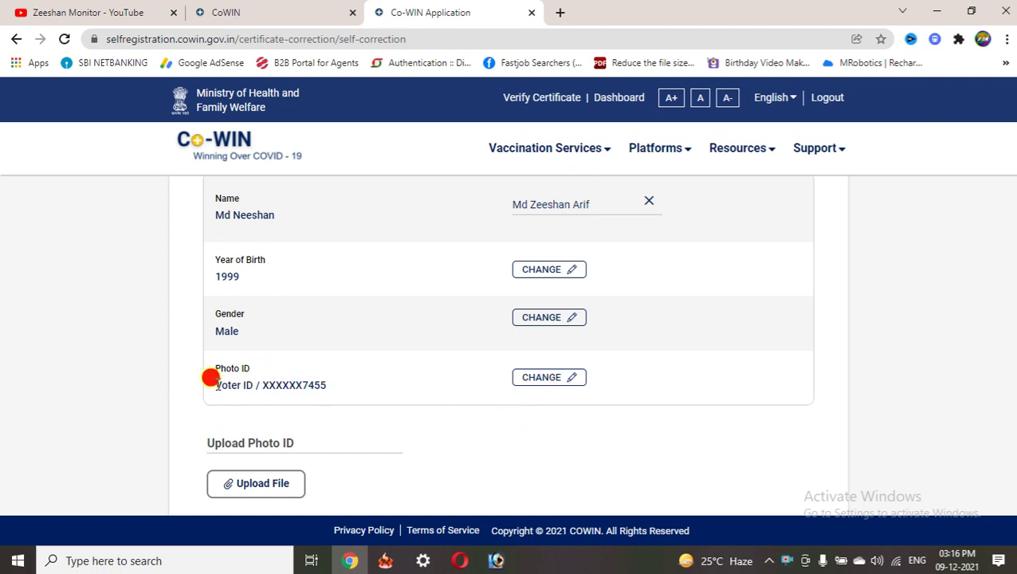
{"action": "left_click_drag", "start_coordinate": [216, 385], "coordinate": [323, 389]}
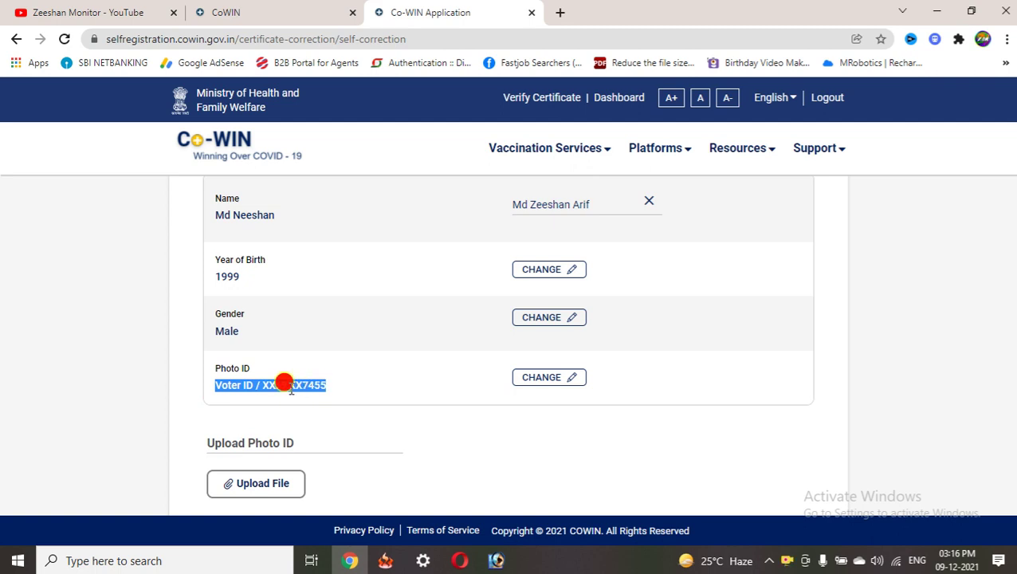
{"action": "left_click", "coordinate": [291, 382]}
{"action": "left_click_drag", "start_coordinate": [511, 204], "coordinate": [589, 200]}
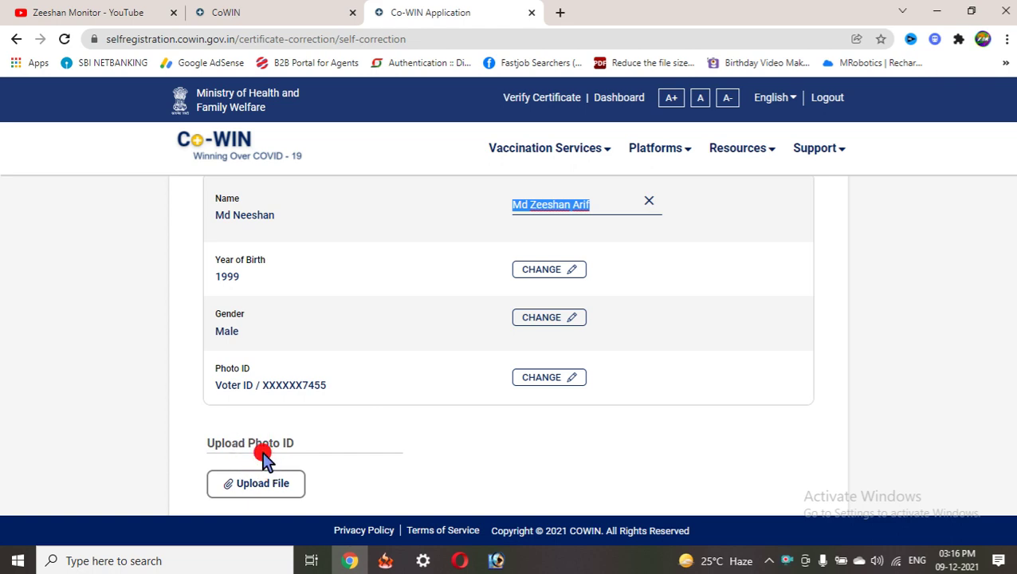
{"action": "left_click", "coordinate": [520, 202]}
{"action": "left_click_drag", "start_coordinate": [520, 203], "coordinate": [595, 197]}
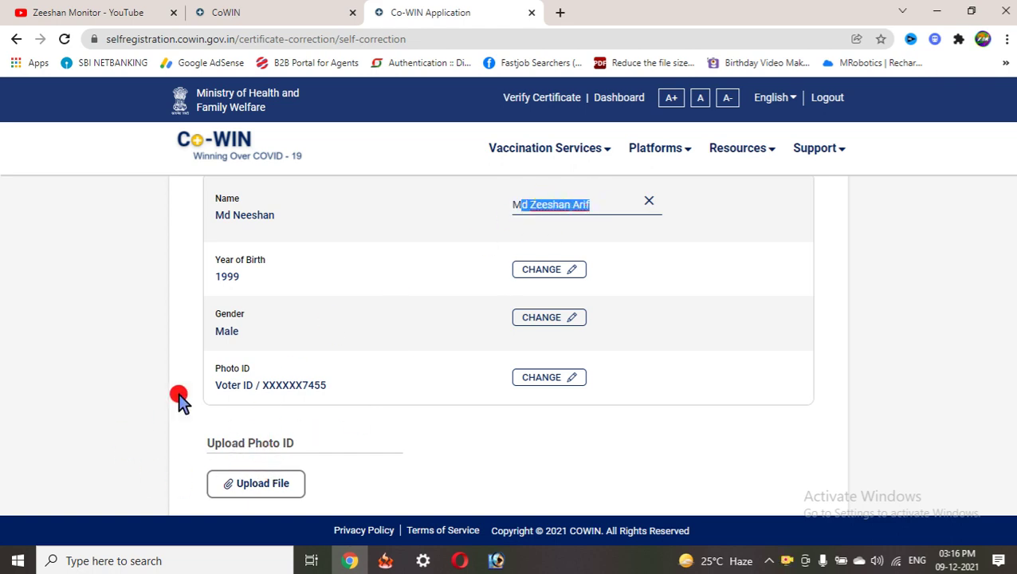
Attach Voter id.jpg as the photo ID proof for the name change.
{"action": "scroll", "coordinate": [241, 423], "scroll_direction": "down", "scroll_amount": 1}
{"action": "left_click", "coordinate": [242, 406]}
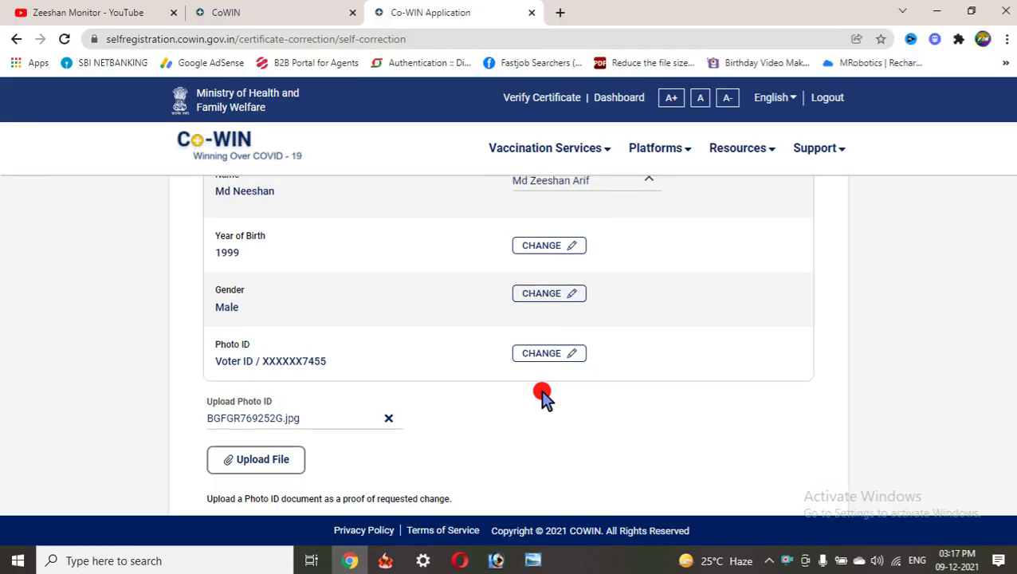
{"action": "scroll", "coordinate": [510, 319], "scroll_direction": "up", "scroll_amount": 2}
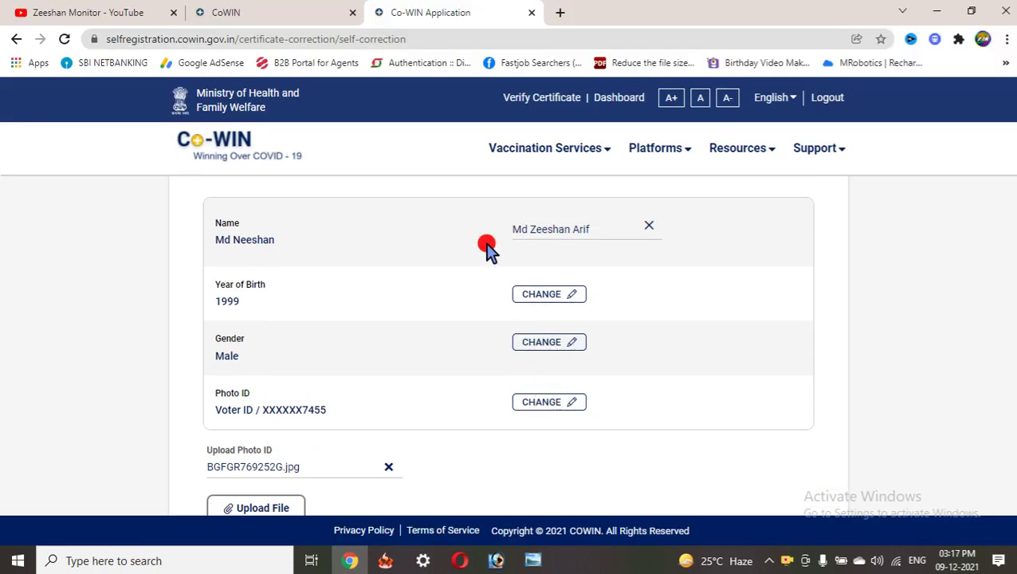
{"action": "scroll", "coordinate": [447, 319], "scroll_direction": "down", "scroll_amount": 1}
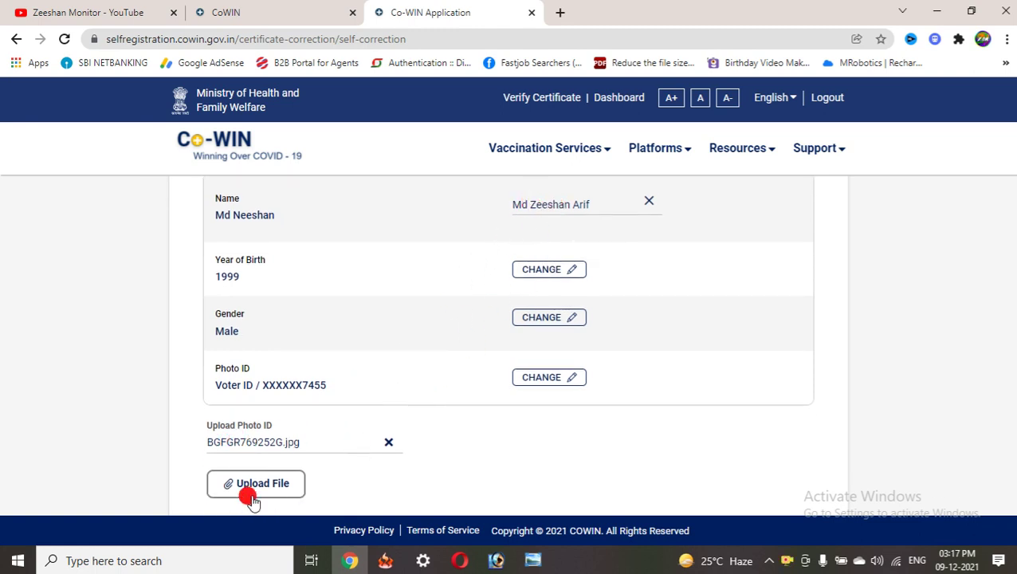
{"action": "scroll", "coordinate": [263, 491], "scroll_direction": "down", "scroll_amount": 3}
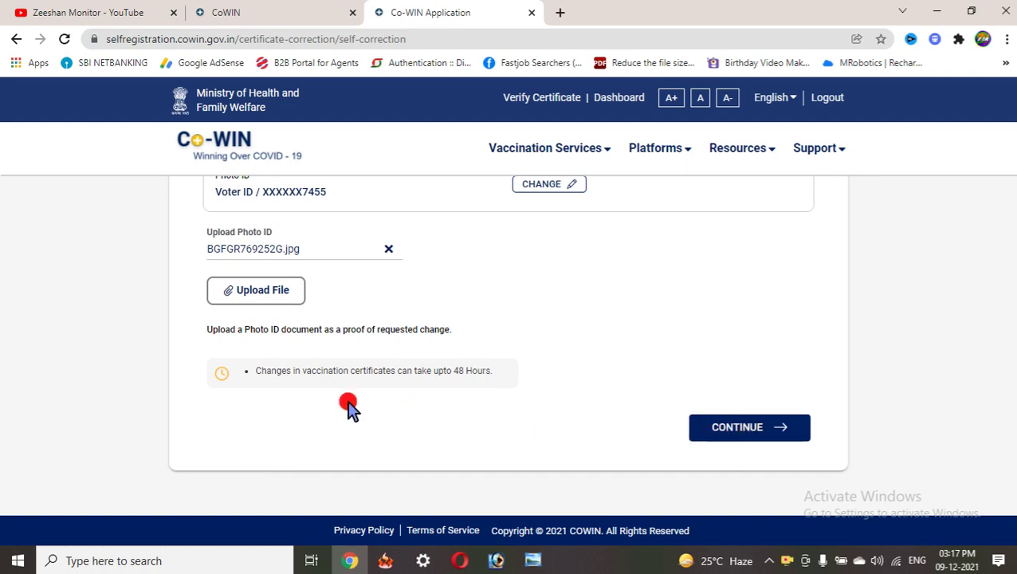
Highlight the note that changes take upto 48 Hours and the proof-document instruction.
{"action": "left_click_drag", "start_coordinate": [257, 370], "coordinate": [493, 377]}
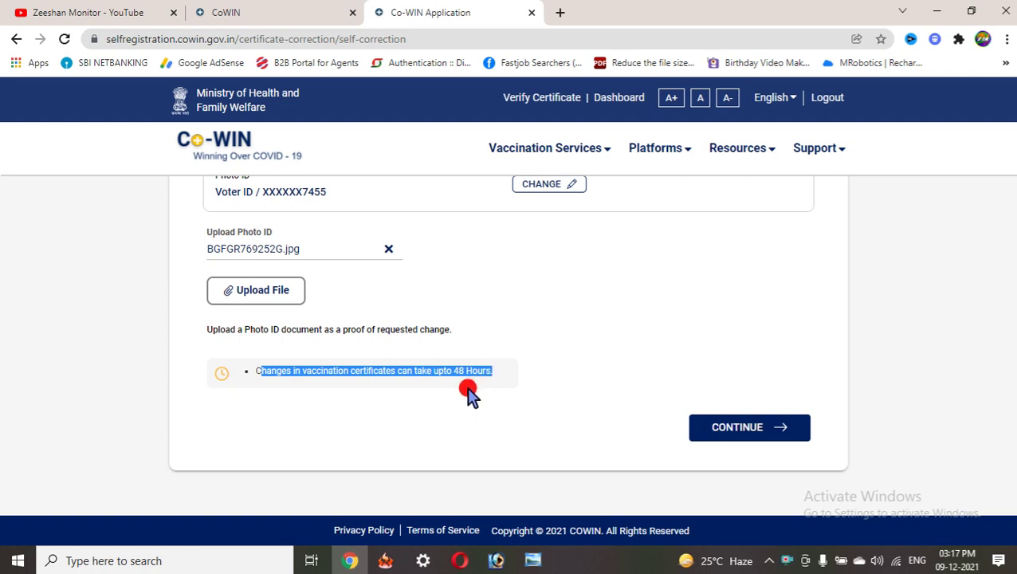
{"action": "left_click", "coordinate": [467, 401]}
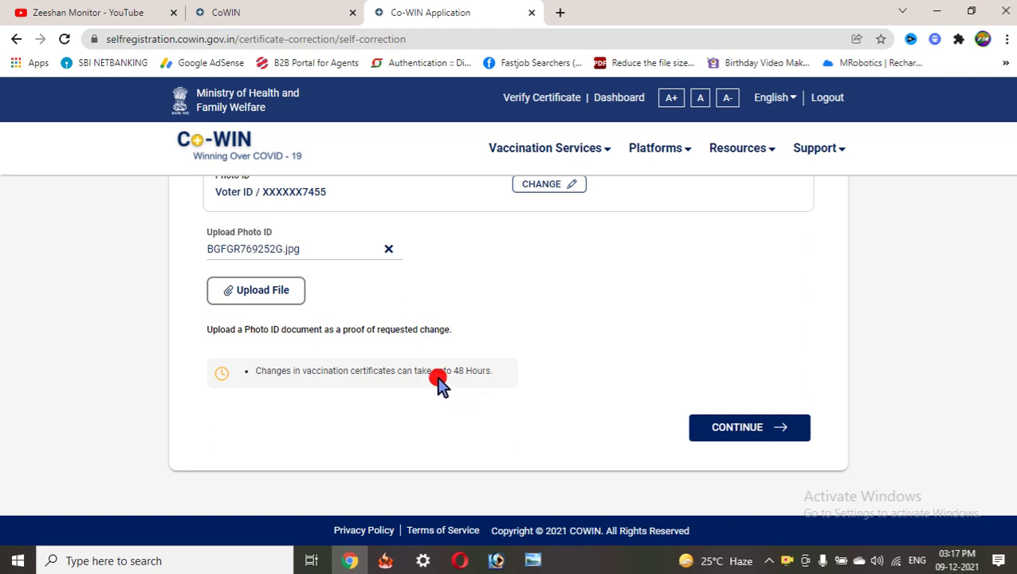
{"action": "left_click_drag", "start_coordinate": [418, 371], "coordinate": [490, 370]}
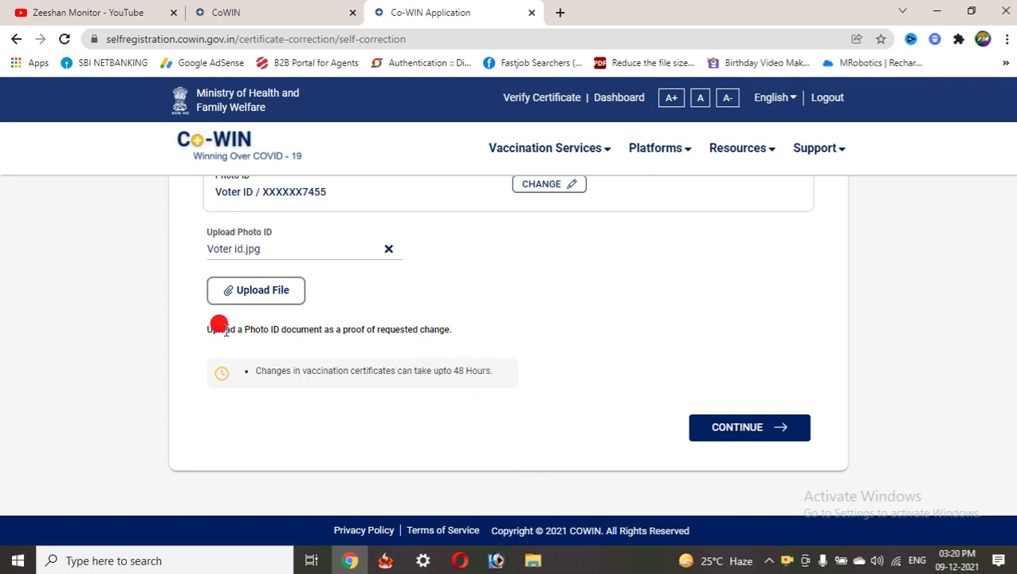
{"action": "left_click_drag", "start_coordinate": [213, 328], "coordinate": [421, 323]}
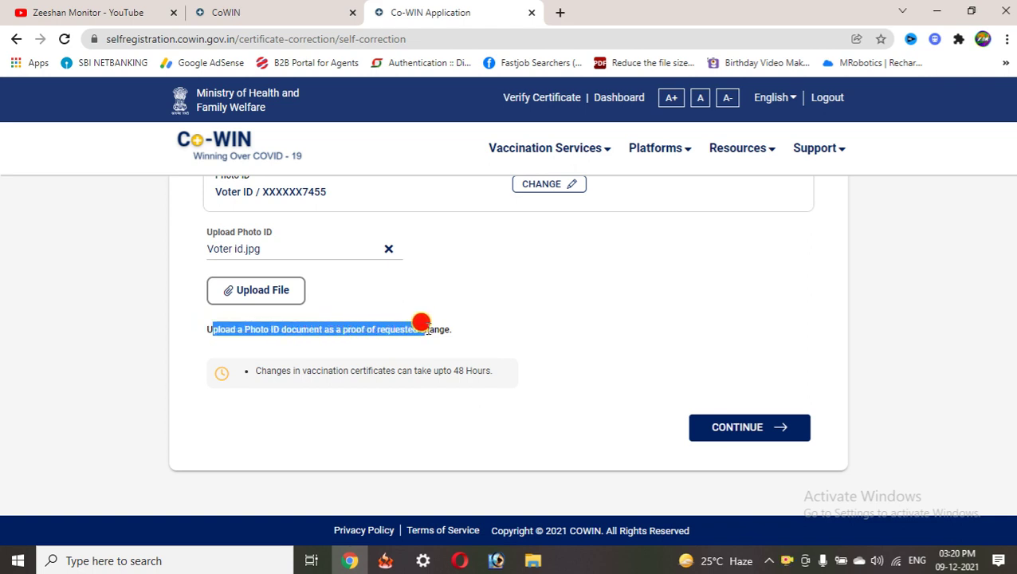
{"action": "left_click", "coordinate": [453, 301]}
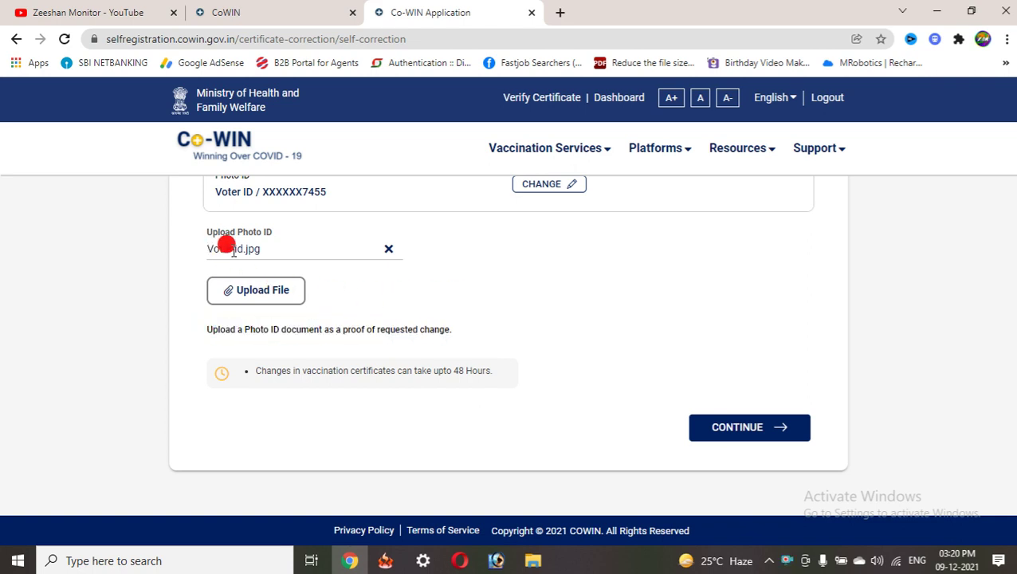
Review the correction details and submit the name change request to the district immunization officer.
{"action": "left_click", "coordinate": [739, 435]}
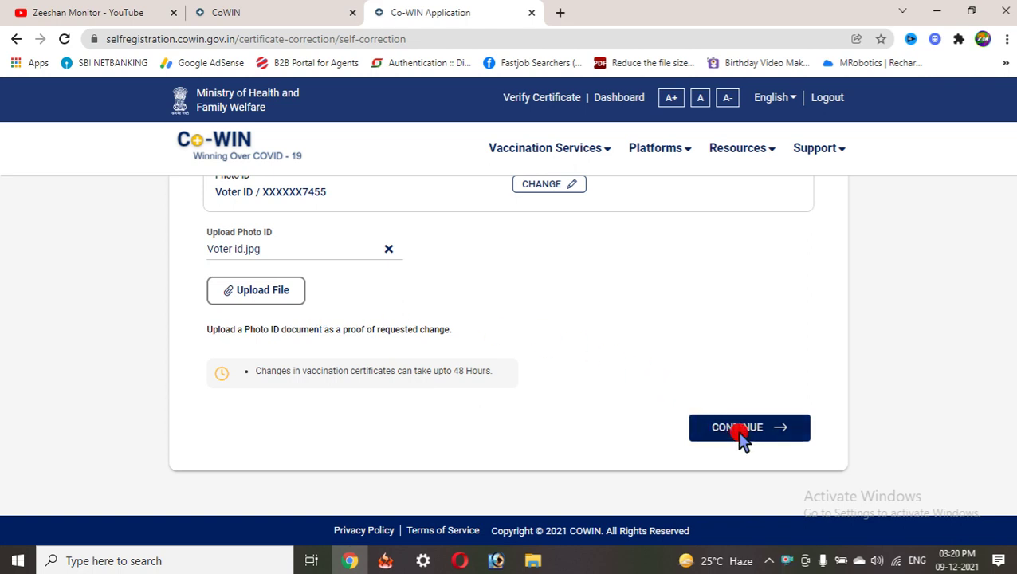
{"action": "scroll", "coordinate": [739, 435], "scroll_direction": "down", "scroll_amount": 3}
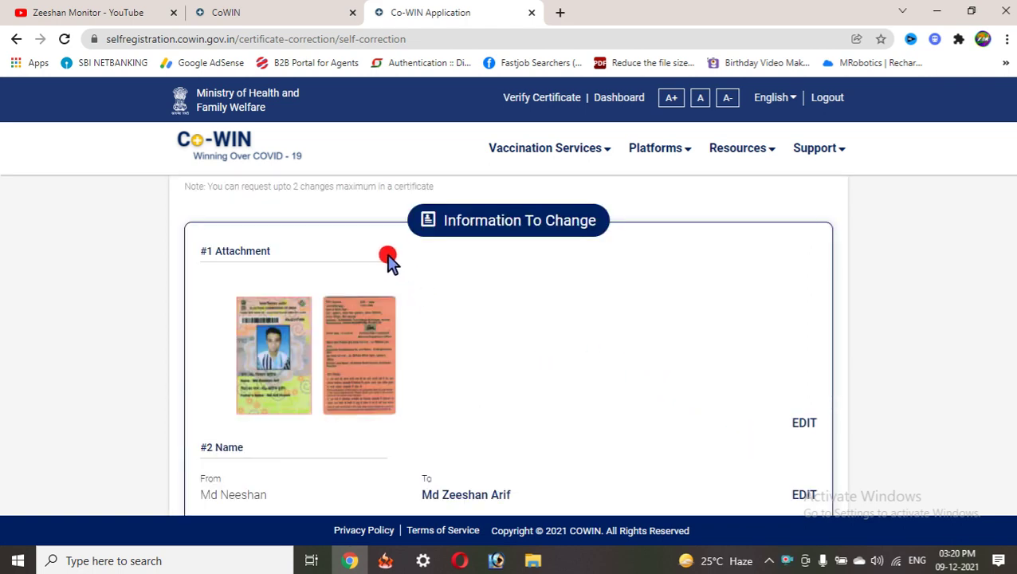
{"action": "scroll", "coordinate": [391, 261], "scroll_direction": "down", "scroll_amount": 1}
{"action": "scroll", "coordinate": [291, 240], "scroll_direction": "down", "scroll_amount": 2}
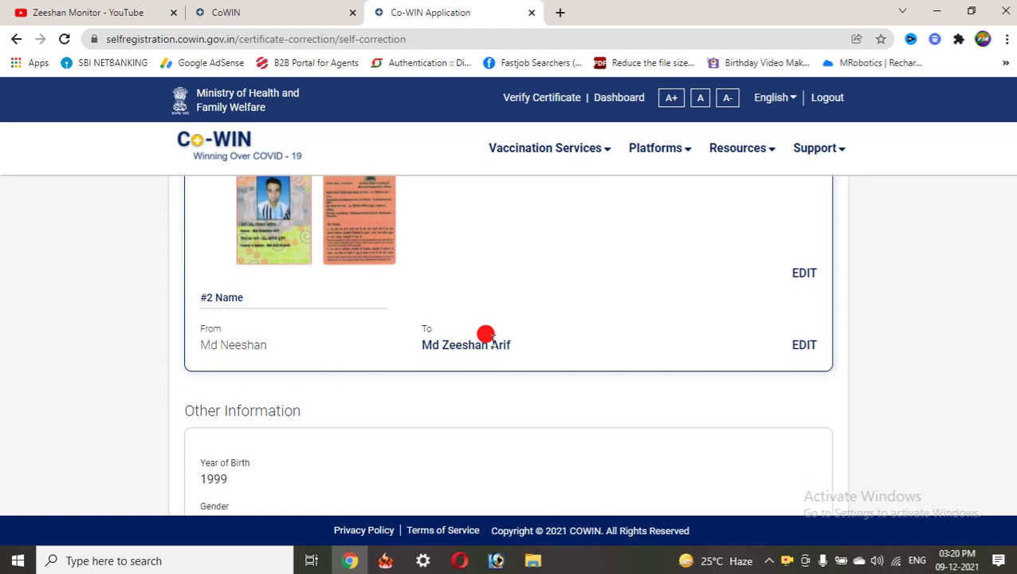
{"action": "scroll", "coordinate": [483, 342], "scroll_direction": "down", "scroll_amount": 1}
{"action": "scroll", "coordinate": [291, 386], "scroll_direction": "down", "scroll_amount": 1}
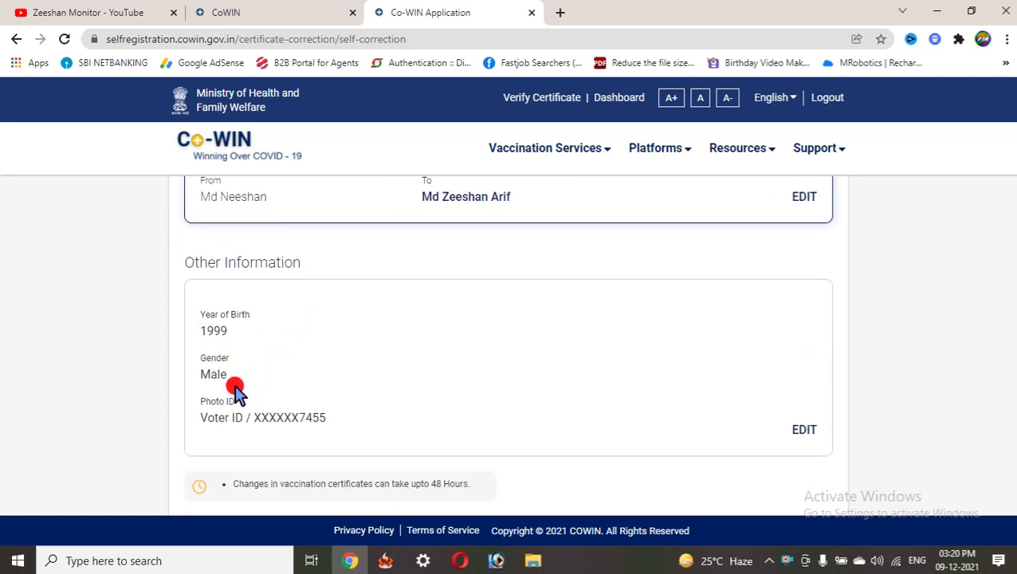
{"action": "scroll", "coordinate": [208, 367], "scroll_direction": "down", "scroll_amount": 1}
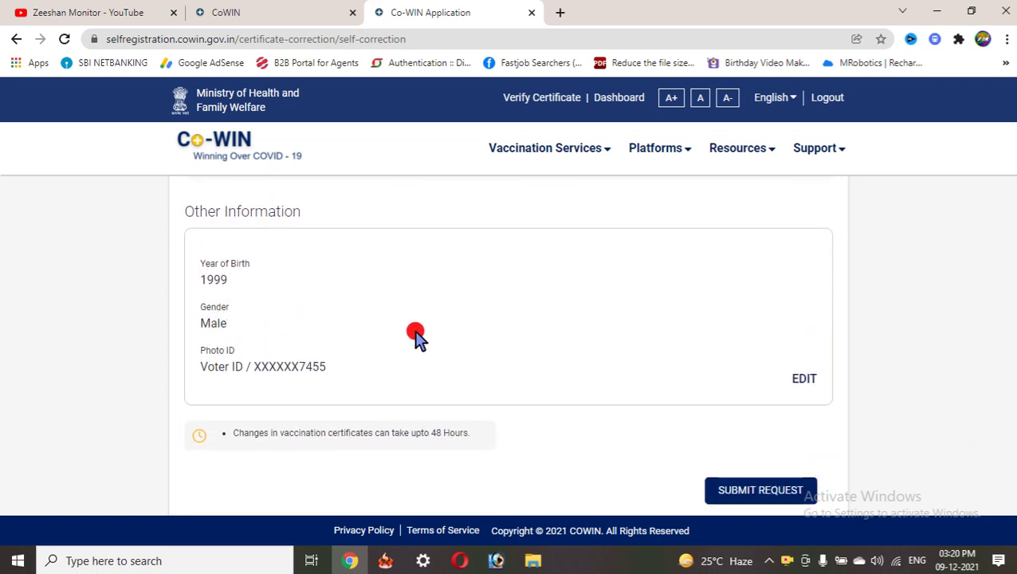
{"action": "scroll", "coordinate": [774, 395], "scroll_direction": "up", "scroll_amount": 1}
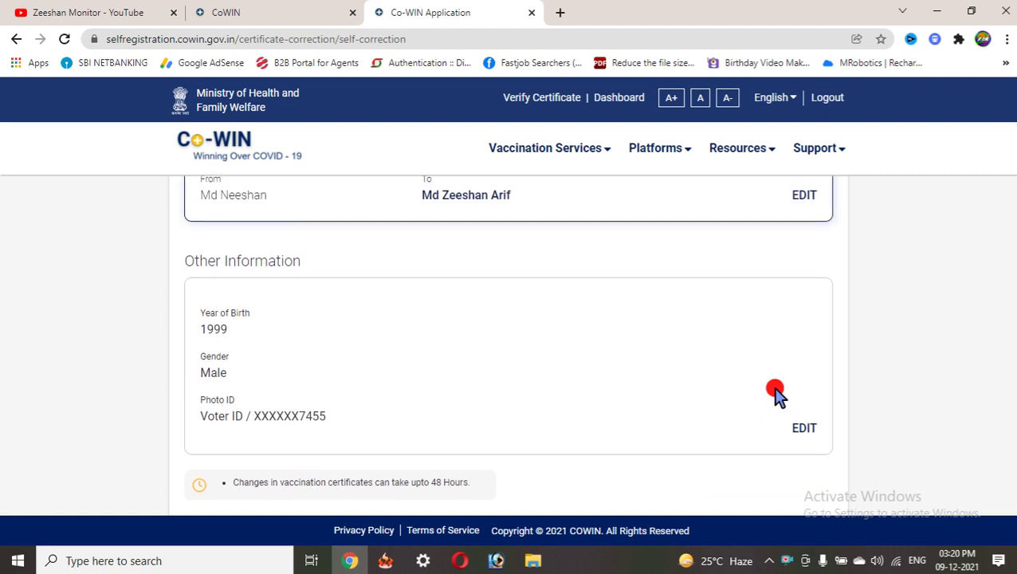
{"action": "scroll", "coordinate": [778, 419], "scroll_direction": "down", "scroll_amount": 2}
{"action": "left_click", "coordinate": [753, 441]}
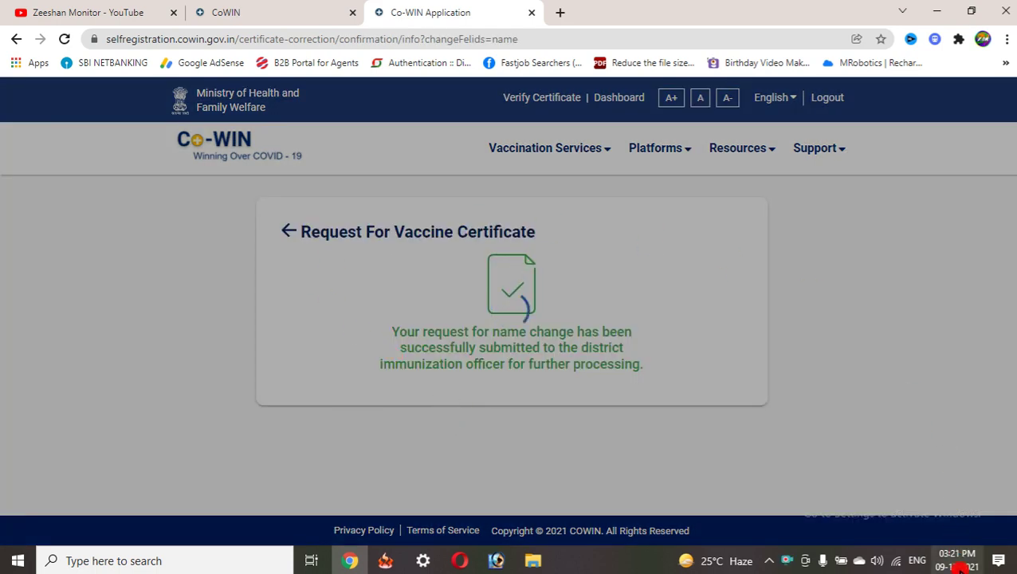
{"action": "mouse_move", "coordinate": [949, 562]}
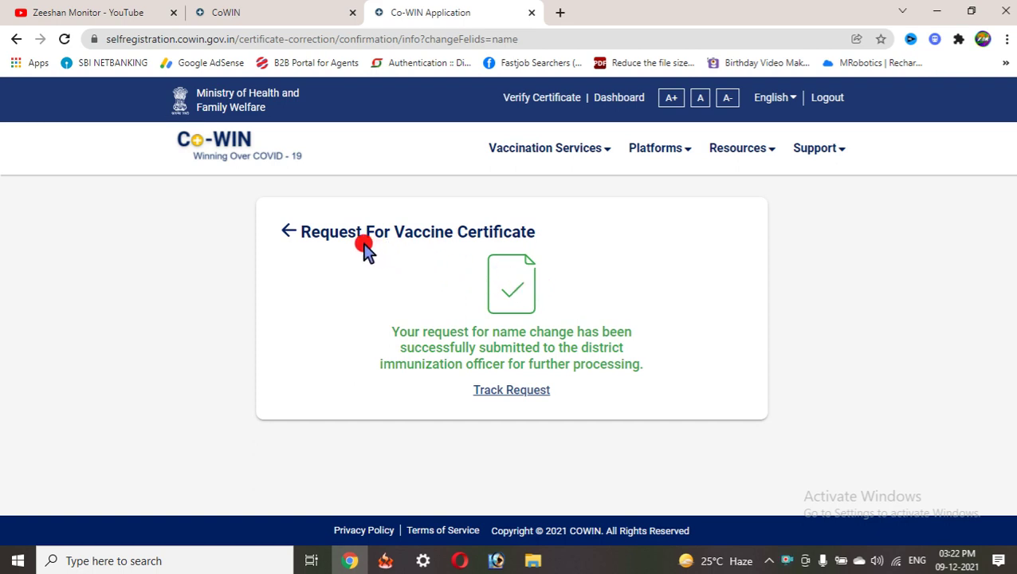
Back on the dashboard, verify the corrected member name and download the Dose 1 certificate as certificate (7).pdf.
{"action": "left_click", "coordinate": [283, 232]}
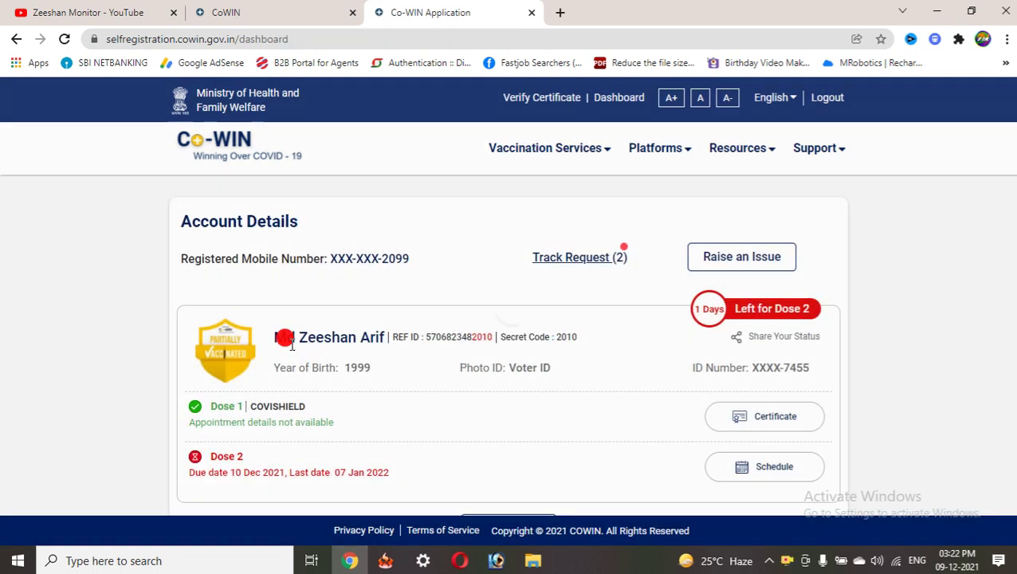
{"action": "left_click_drag", "start_coordinate": [291, 344], "coordinate": [360, 340]}
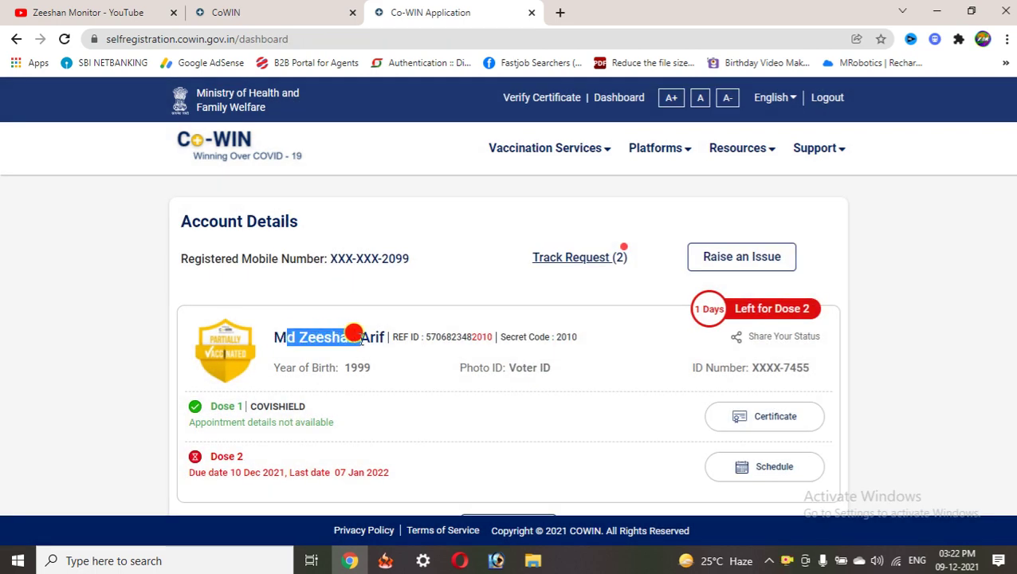
{"action": "scroll", "coordinate": [360, 339], "scroll_direction": "down", "scroll_amount": 1}
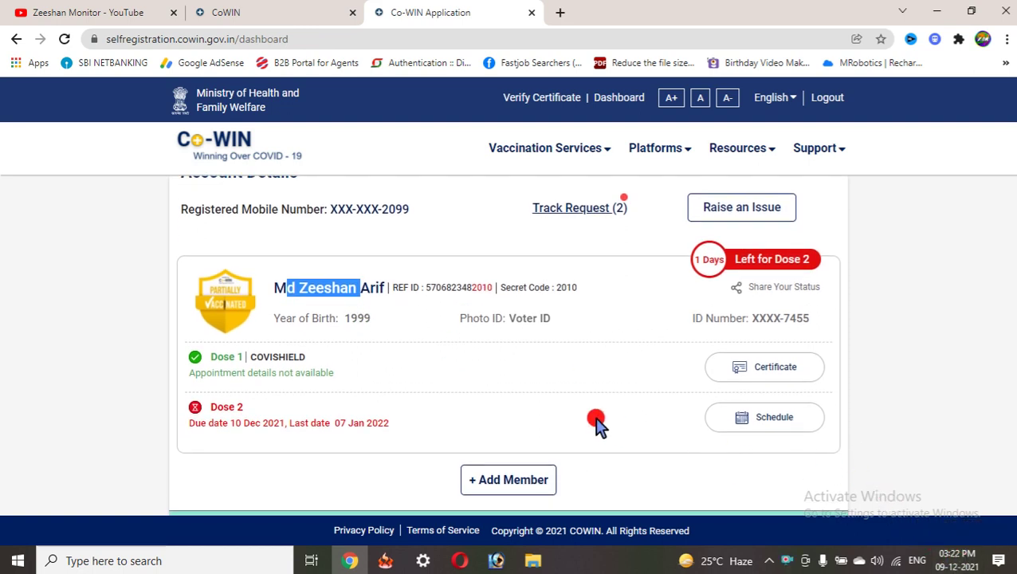
{"action": "mouse_move", "coordinate": [966, 560]}
{"action": "left_click", "coordinate": [386, 310]}
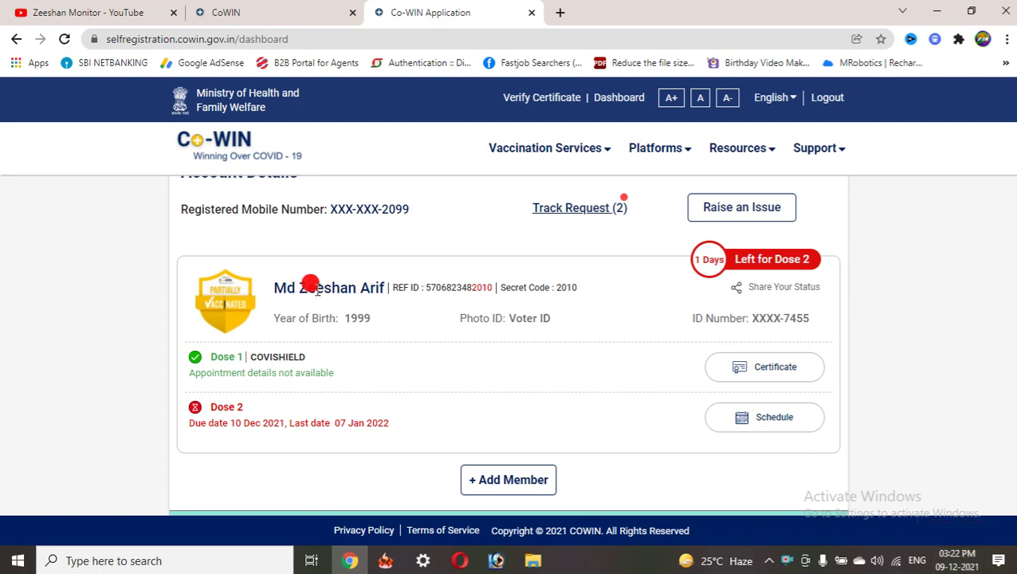
{"action": "left_click_drag", "start_coordinate": [277, 291], "coordinate": [386, 291]}
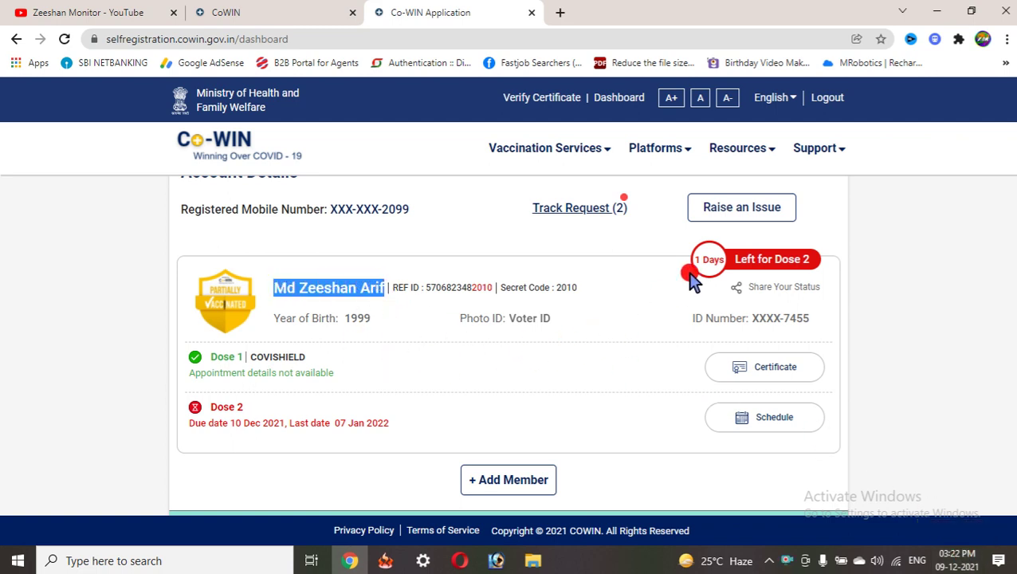
{"action": "left_click", "coordinate": [770, 367]}
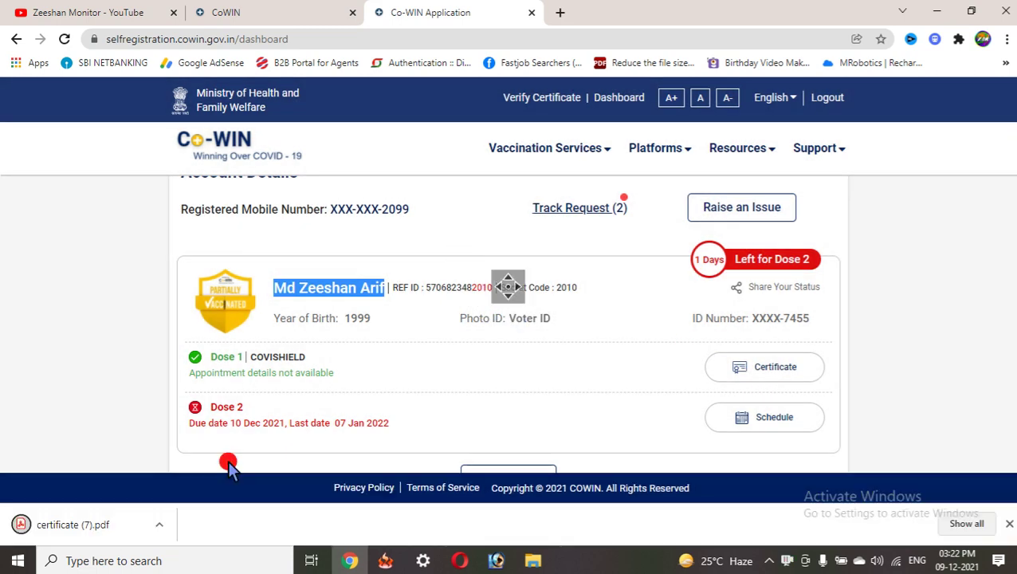
Open certificate (7).pdf and highlight the corrected Beneficiary Name.
{"action": "left_click", "coordinate": [72, 526]}
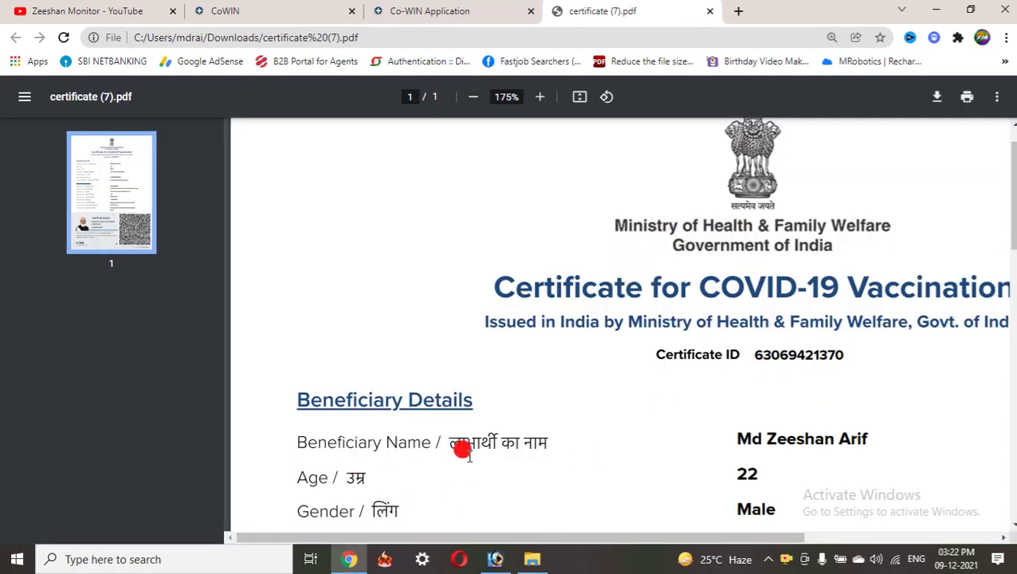
{"action": "left_click_drag", "start_coordinate": [734, 431], "coordinate": [873, 434]}
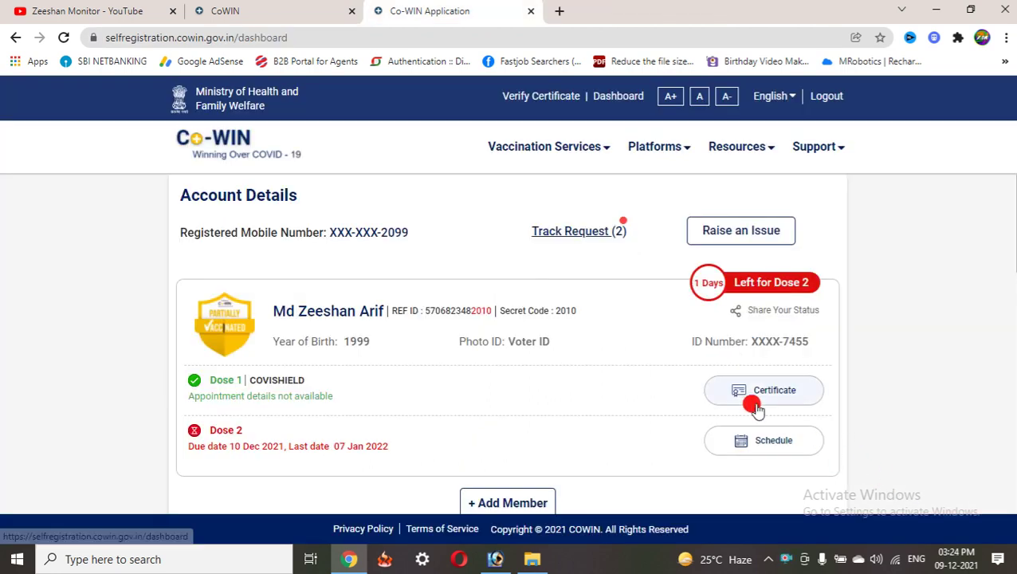